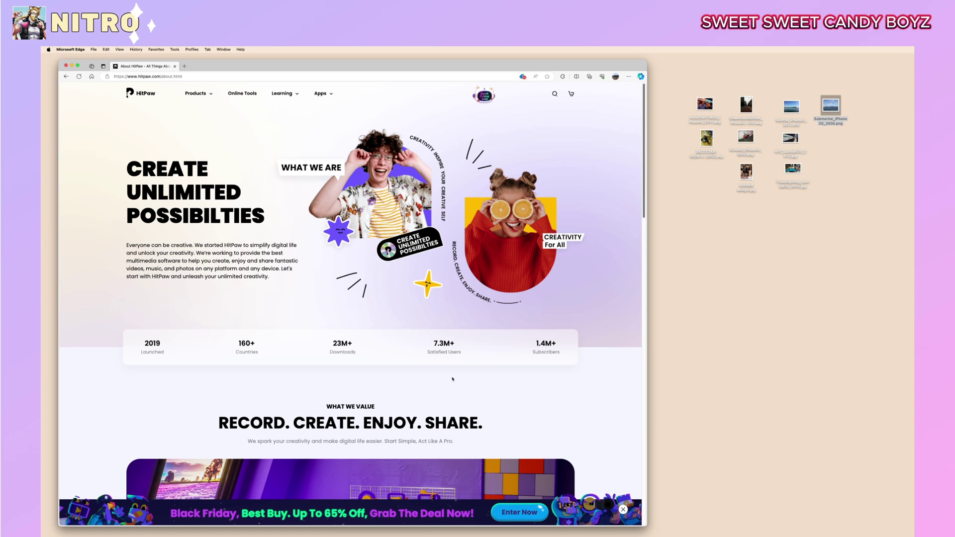
Minimize Edge and load Submarine_iPhone 3G_2008.png from the desktop into HitPaw.
mouse_move(195, 93)
left_click(72, 66)
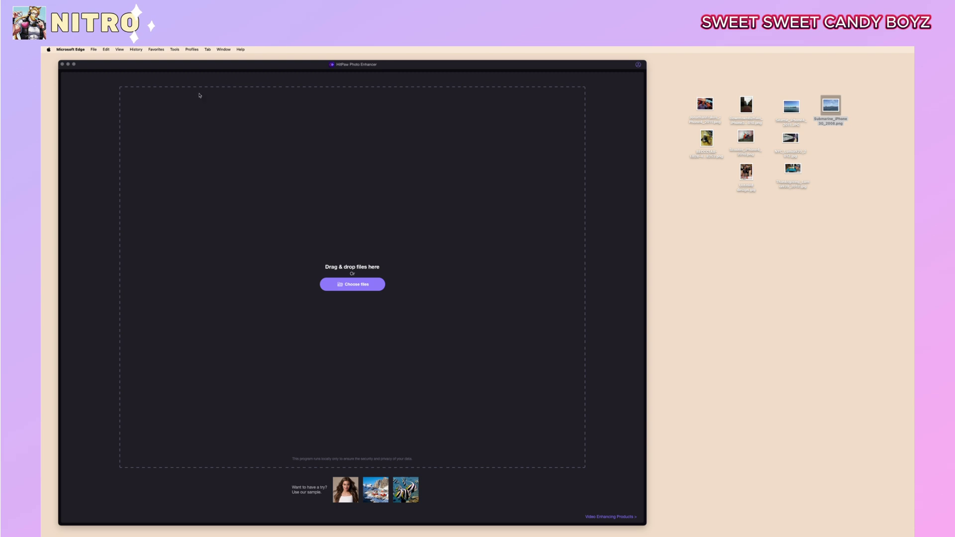
left_click_drag(831, 106, 379, 241)
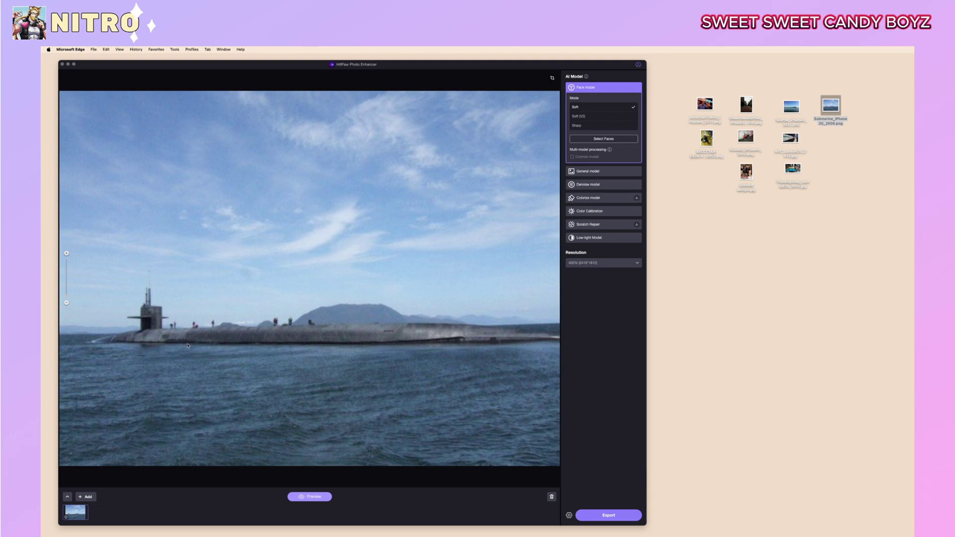
left_click(571, 88)
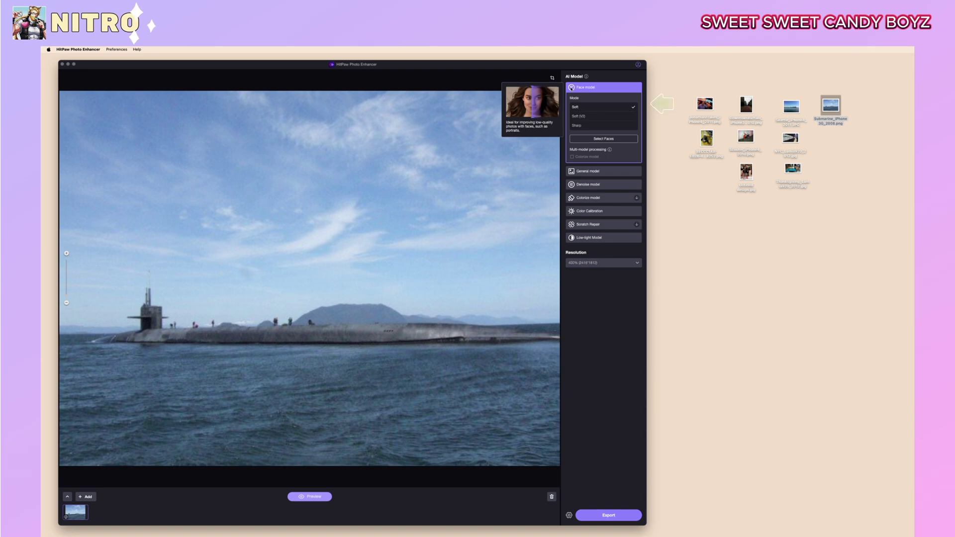
mouse_move(573, 172)
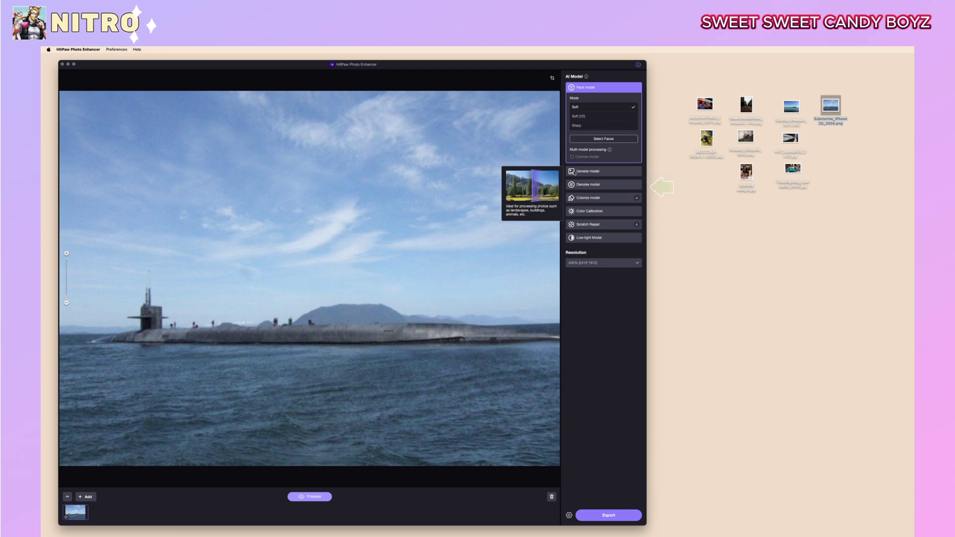
mouse_move(592, 185)
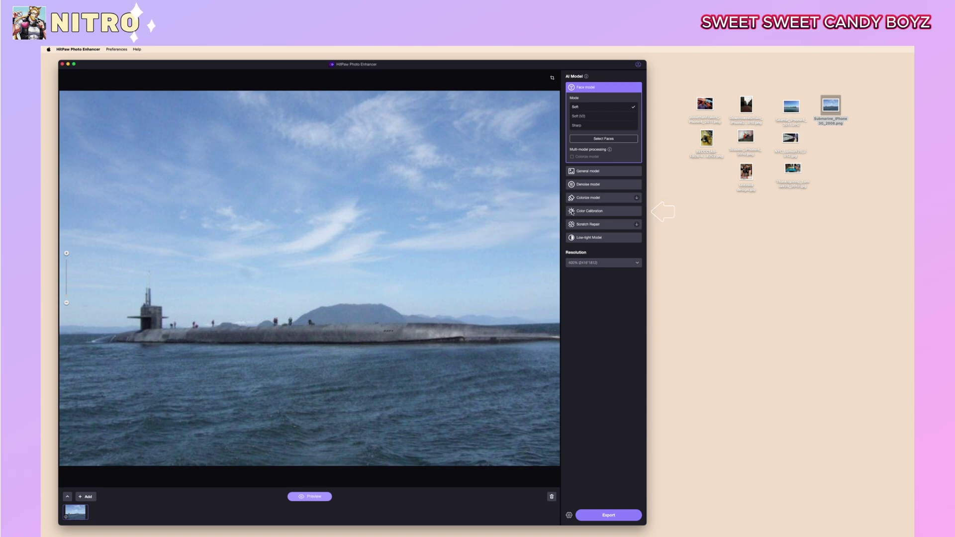
mouse_move(572, 212)
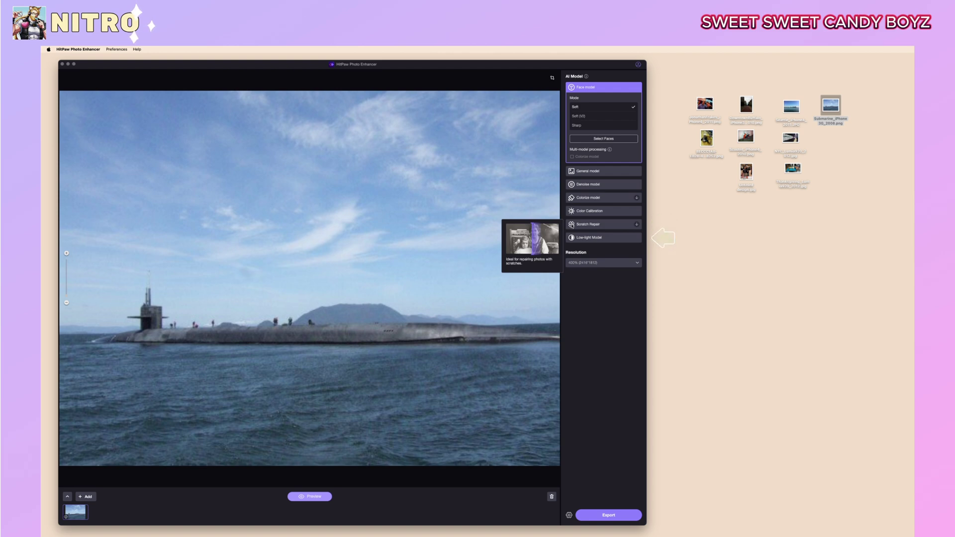
mouse_move(604, 238)
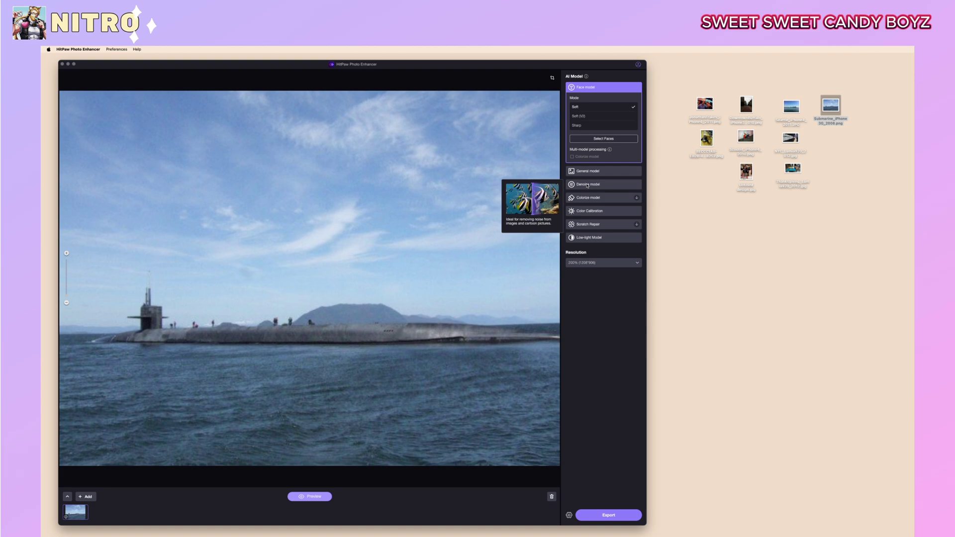
Preview the submarine photo with the Denoise model, zooming and panning the before/after comparison.
left_click(587, 185)
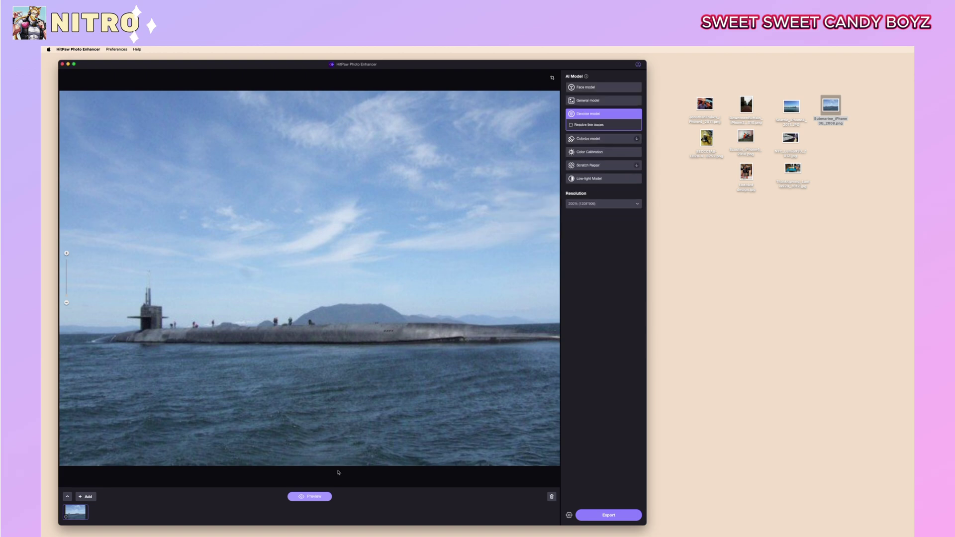
left_click(315, 497)
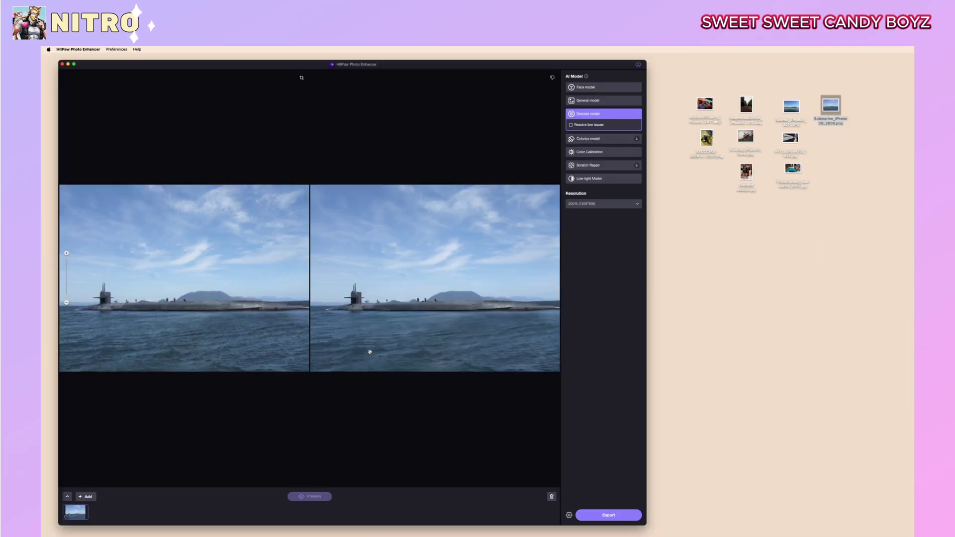
scroll(393, 299, "up", 3)
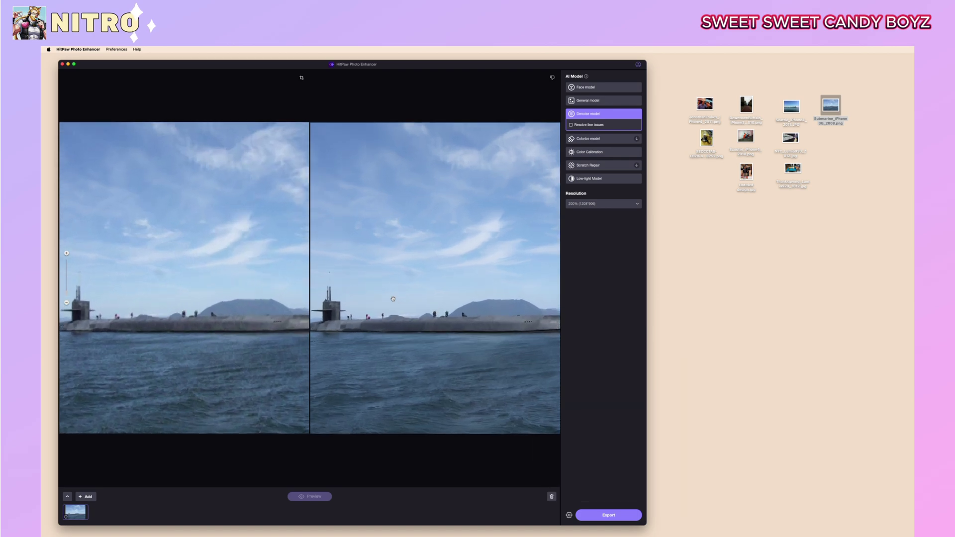
scroll(393, 299, "up", 4)
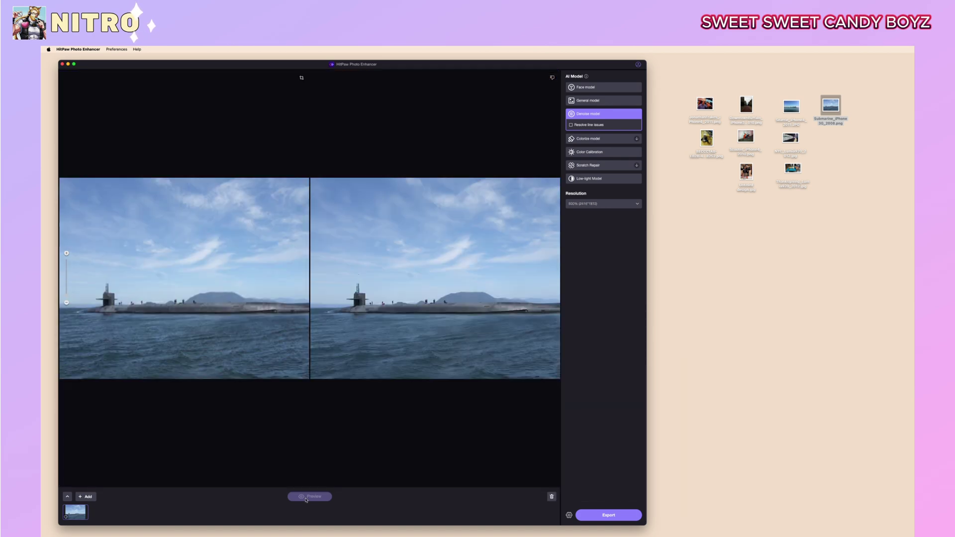
scroll(421, 347, "up", 5)
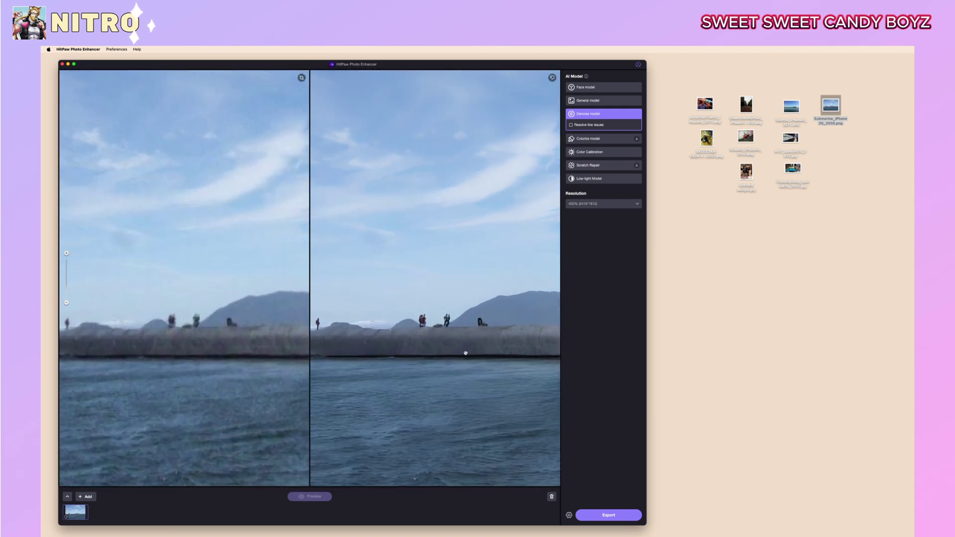
scroll(465, 354, "right", 5)
scroll(514, 326, "right", 5)
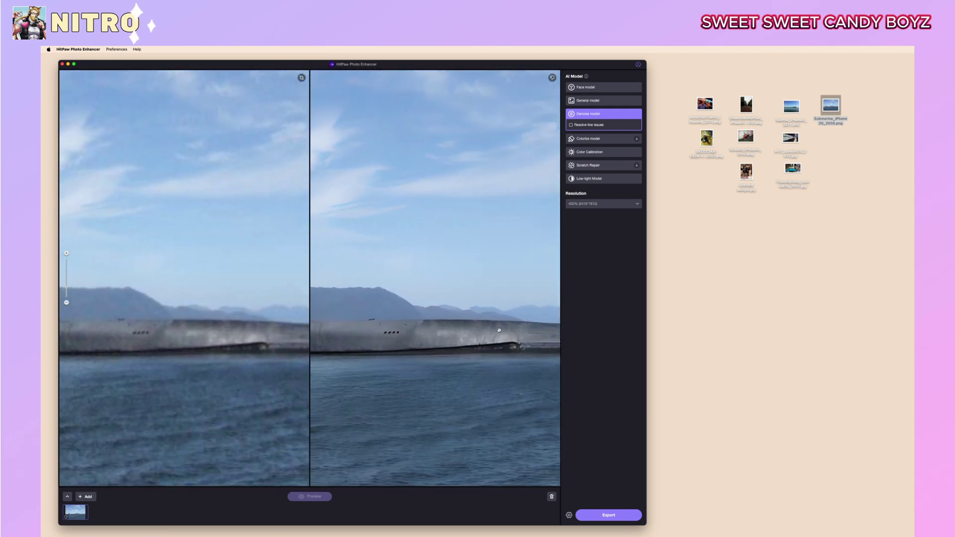
scroll(404, 337, "down", 10)
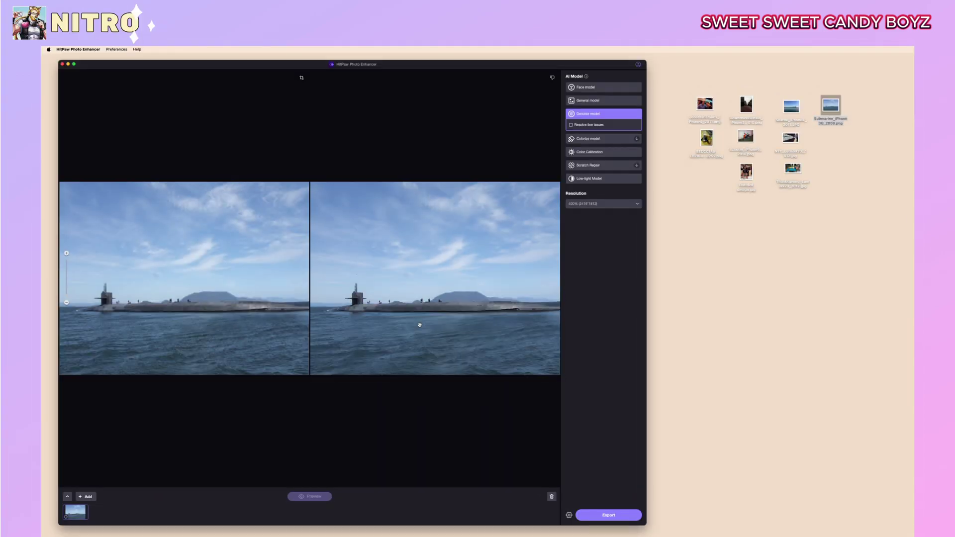
Export the denoised submarine photo (362KB original to about 4MB) and pan the comparison.
left_click(609, 516)
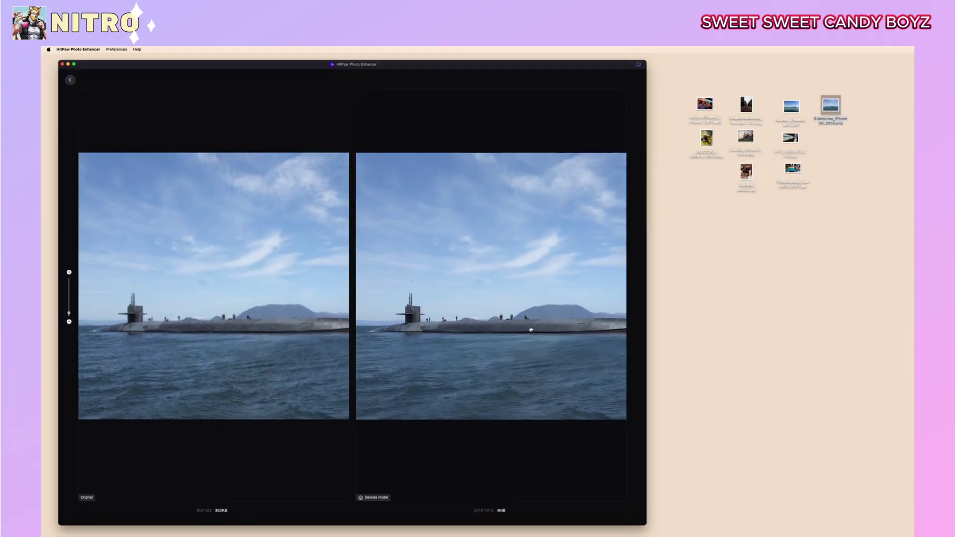
scroll(486, 327, "right", 2)
scroll(564, 322, "right", 1)
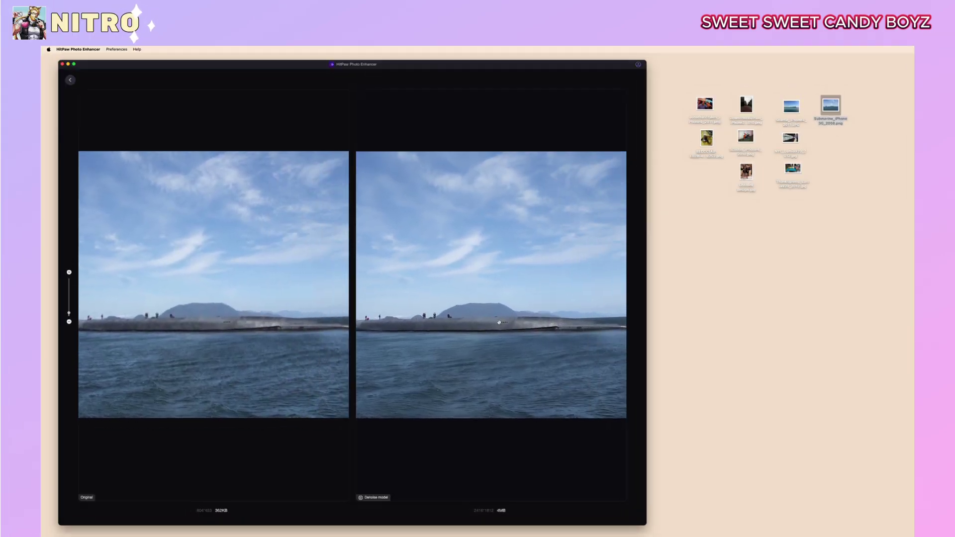
scroll(470, 349, "left", 1)
scroll(470, 348, "down", 1)
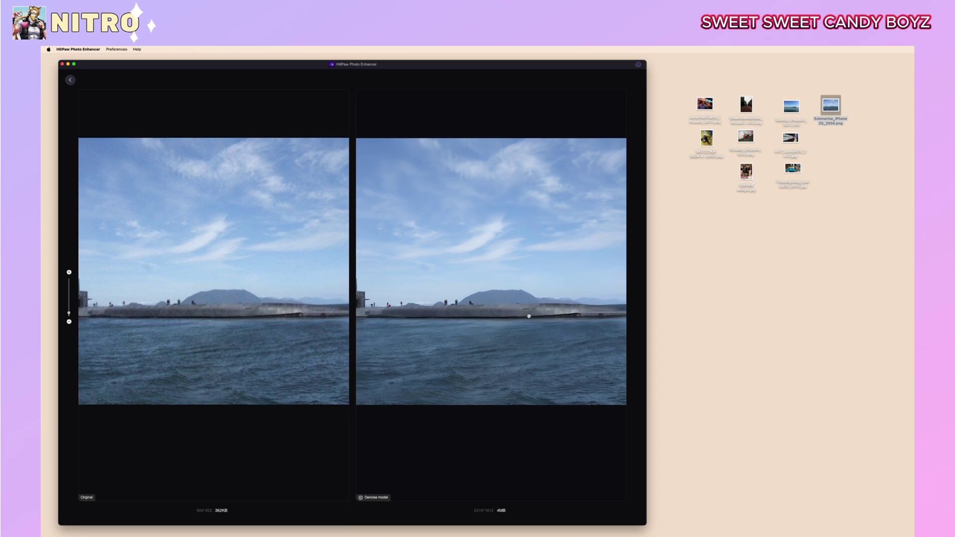
scroll(507, 312, "left", 3)
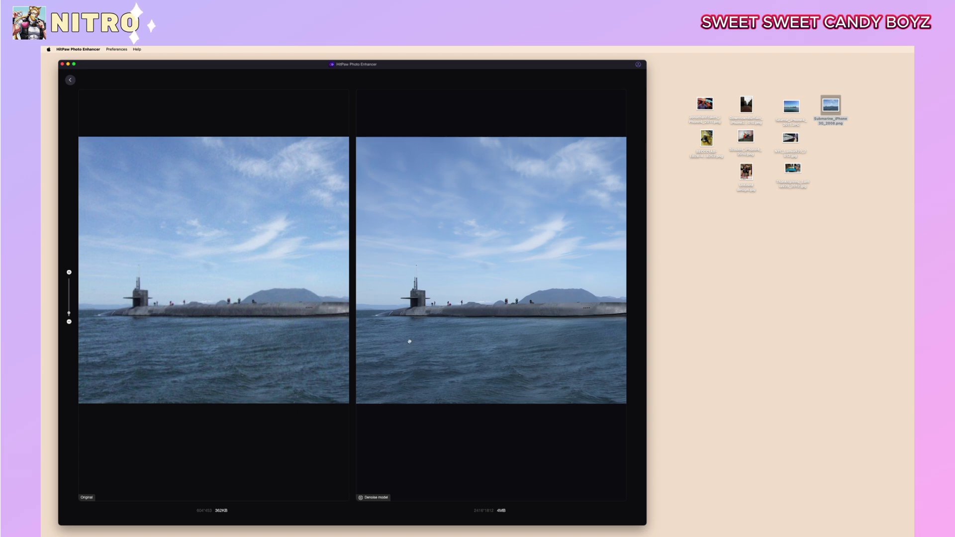
scroll(438, 331, "down", 1)
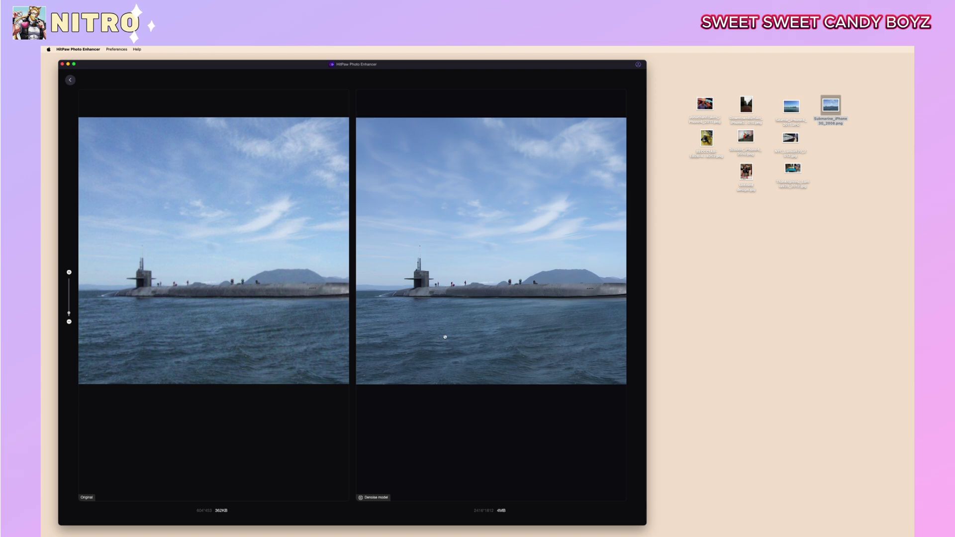
Load the convention photo and enhance only the grey-haired man's face, excluding the masked face.
left_click_drag(746, 171, 264, 338)
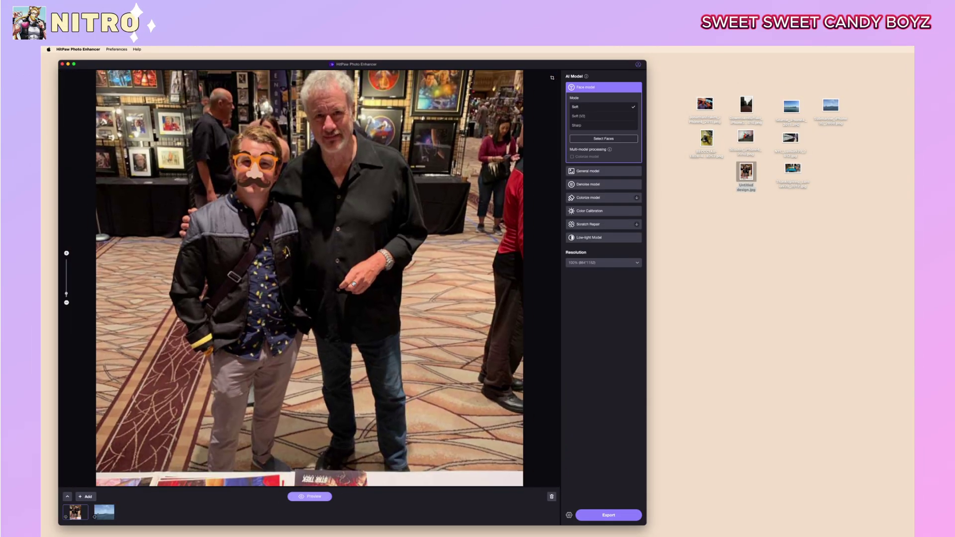
scroll(354, 284, "down", 3)
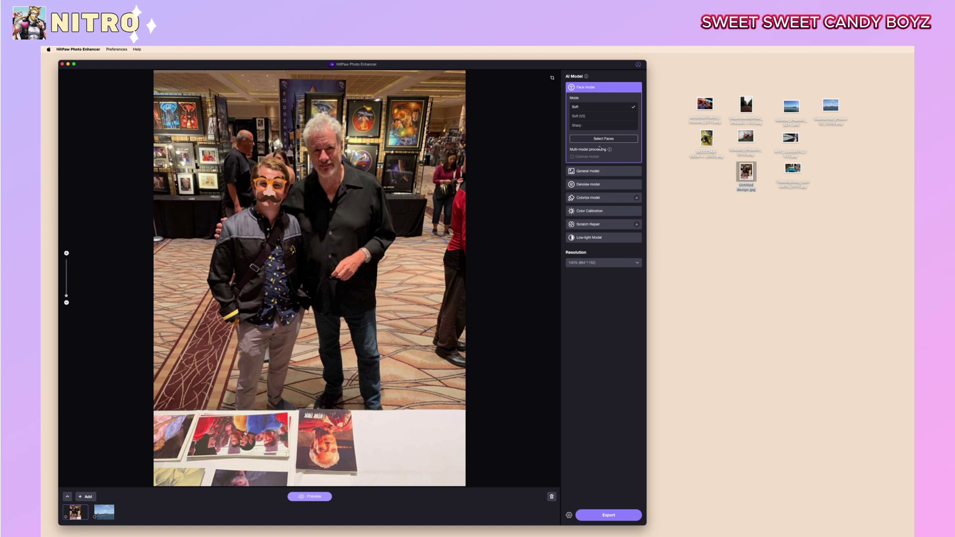
left_click(603, 139)
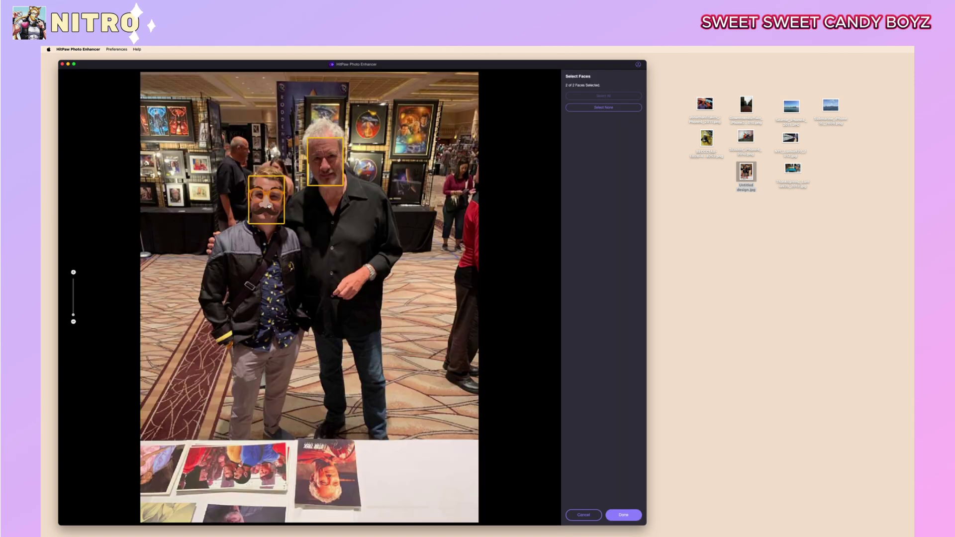
left_click(269, 205)
left_click(624, 515)
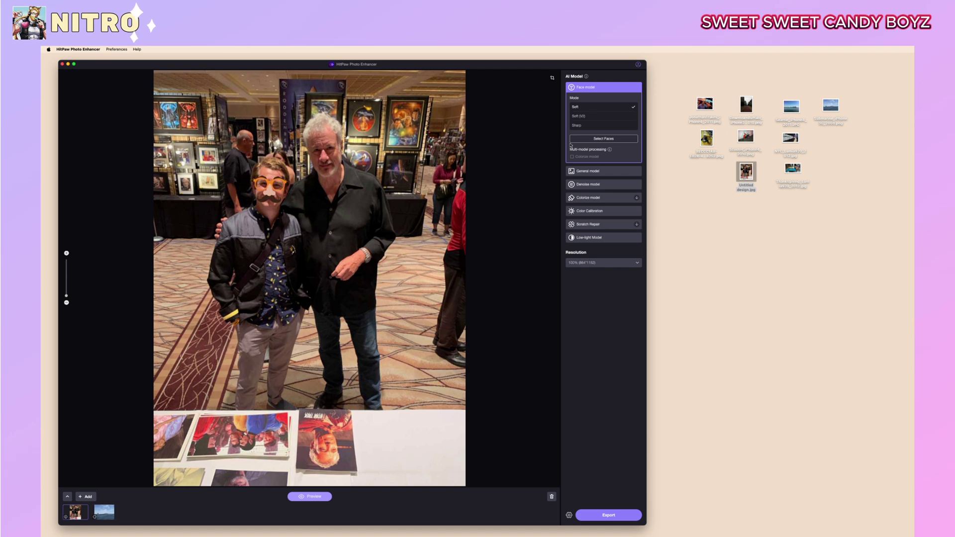
Set output resolution to 200% (1728*2304) and zoom the preview to inspect the faces.
left_click(596, 263)
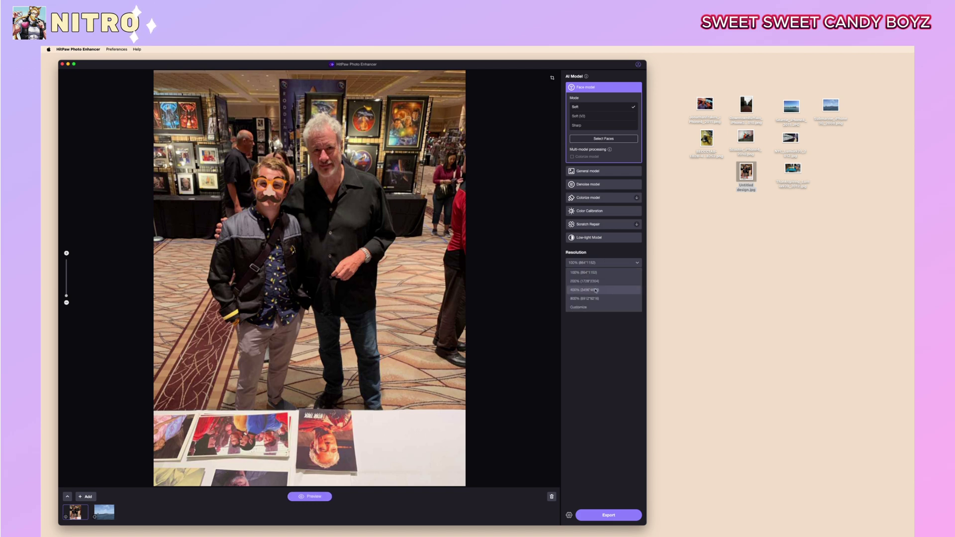
left_click(590, 281)
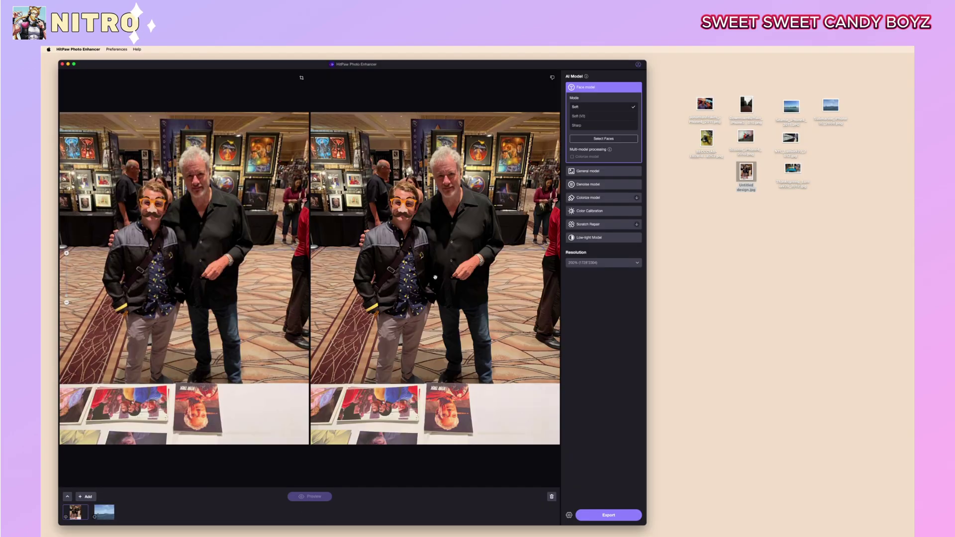
scroll(427, 196, "up", 5)
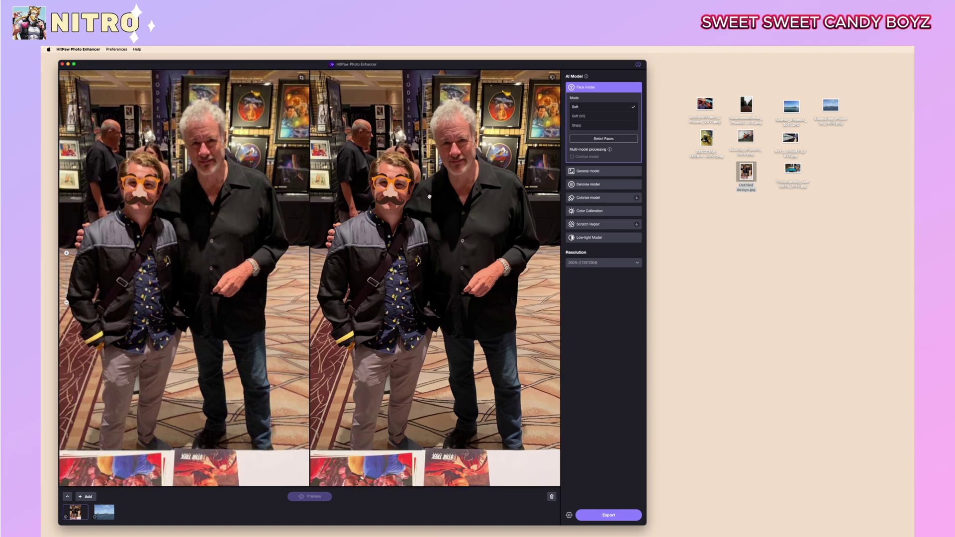
scroll(436, 195, "up", 4)
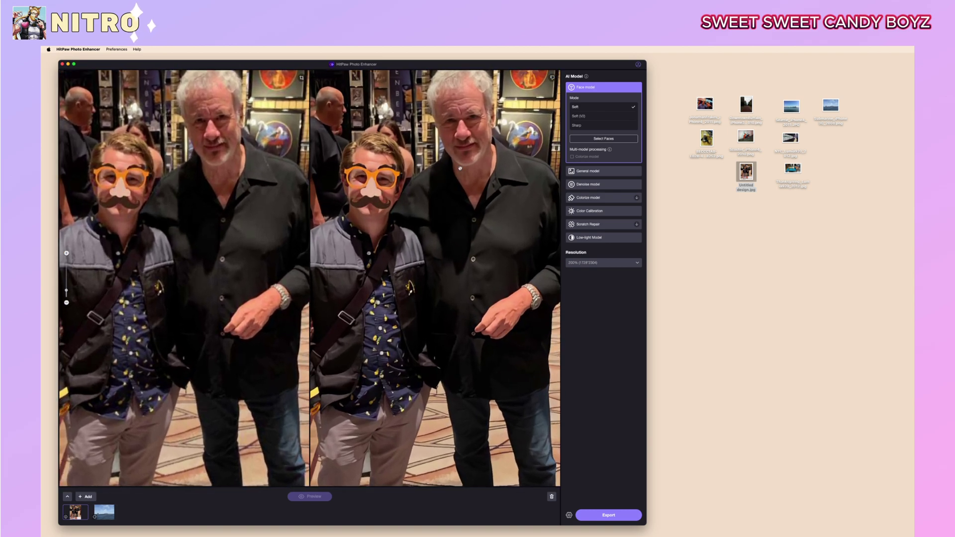
scroll(455, 193, "up", 1)
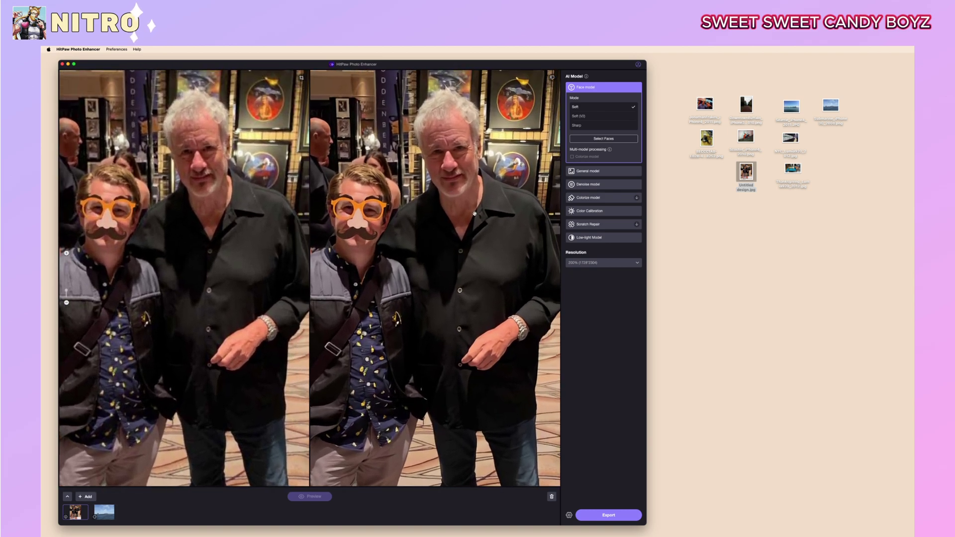
scroll(472, 307, "up", 1)
scroll(501, 379, "down", 2)
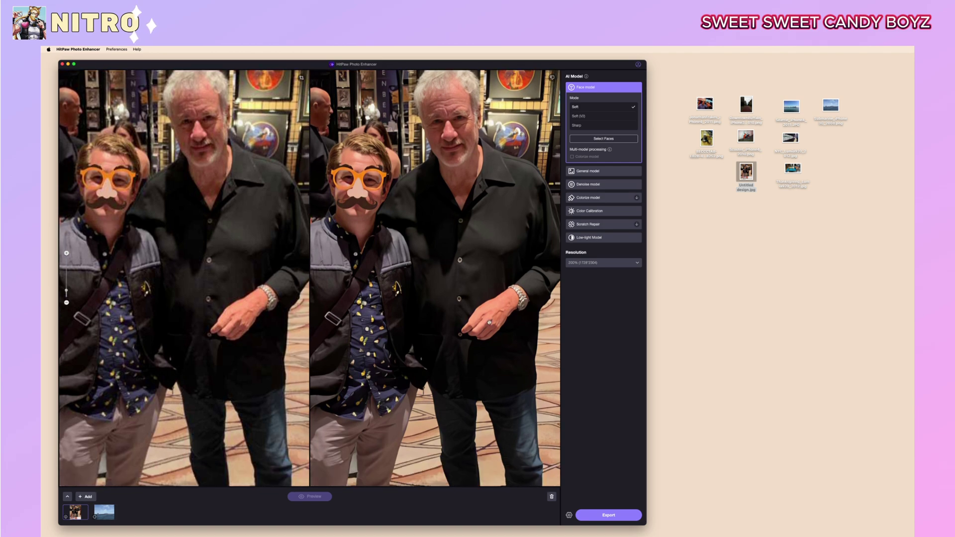
scroll(487, 338, "down", 5)
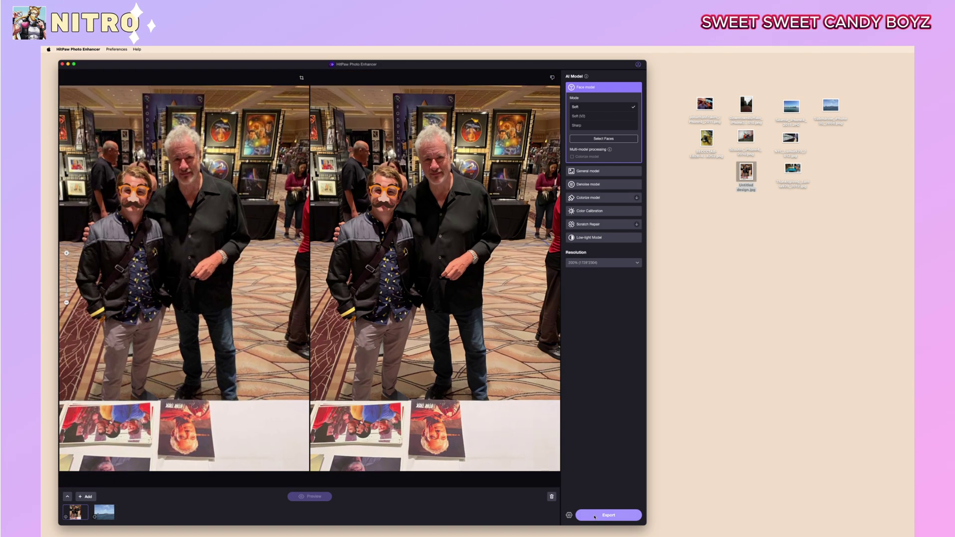
Export the enhanced convention portrait and load the DowntownBuffalo street photo.
left_click(595, 517)
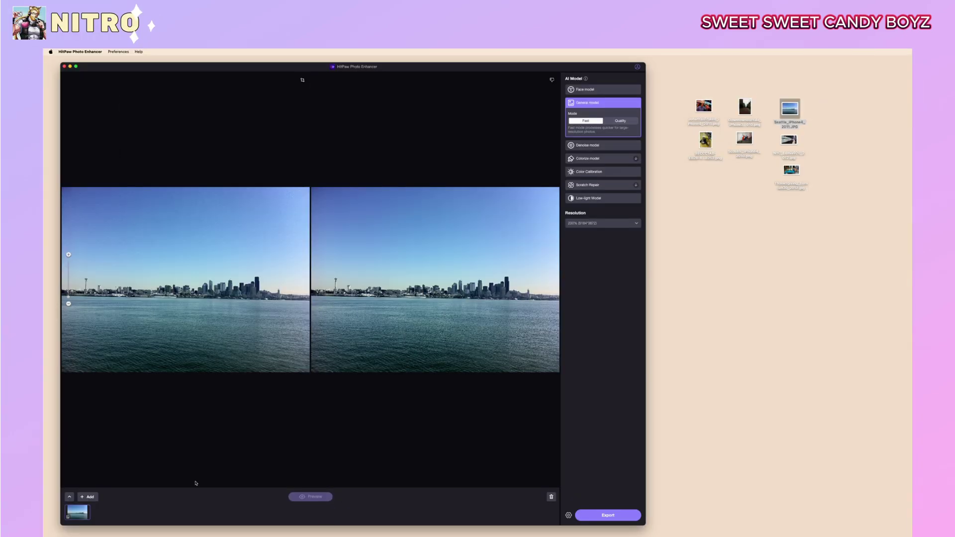
left_click_drag(745, 107, 308, 279)
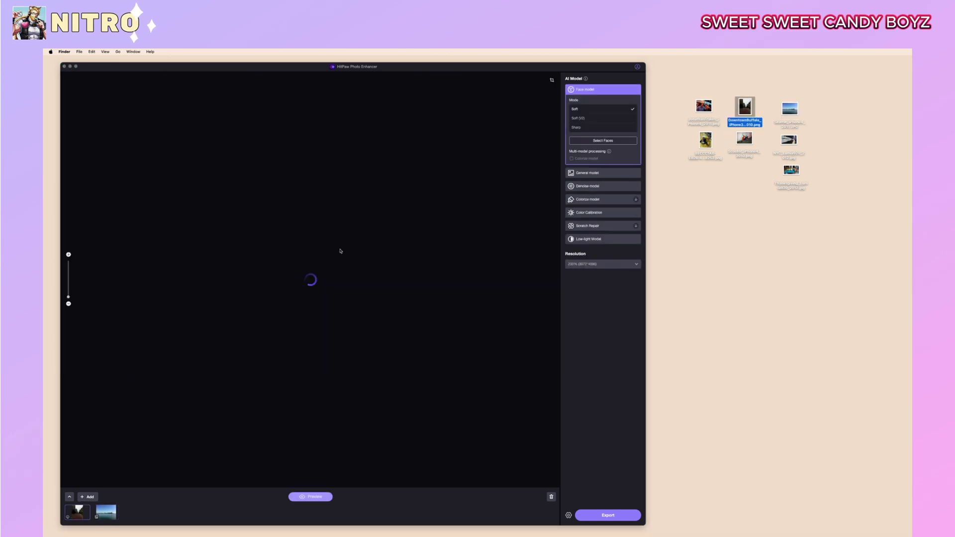
left_click(589, 89)
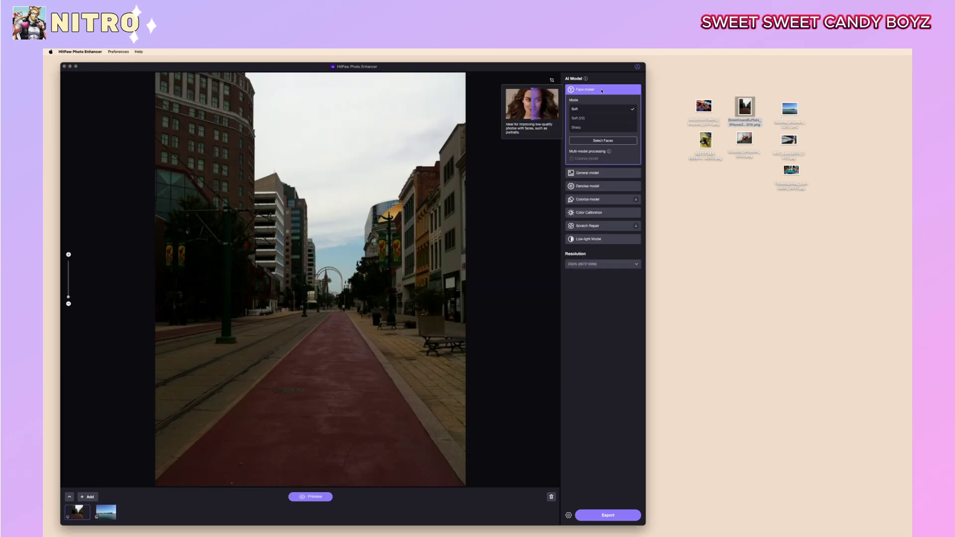
Preview the street photo with the Low-light Model at 200% resolution.
left_click(584, 239)
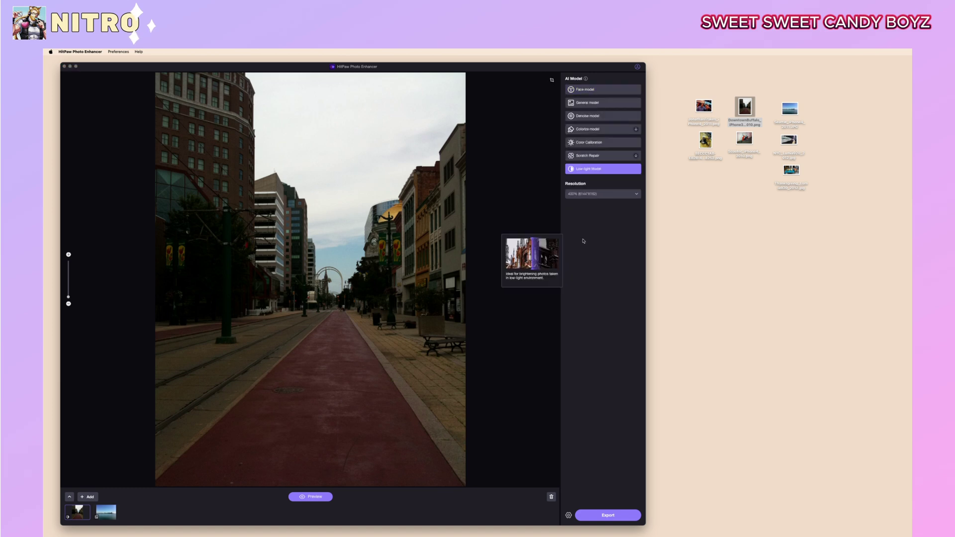
left_click(592, 194)
left_click(587, 214)
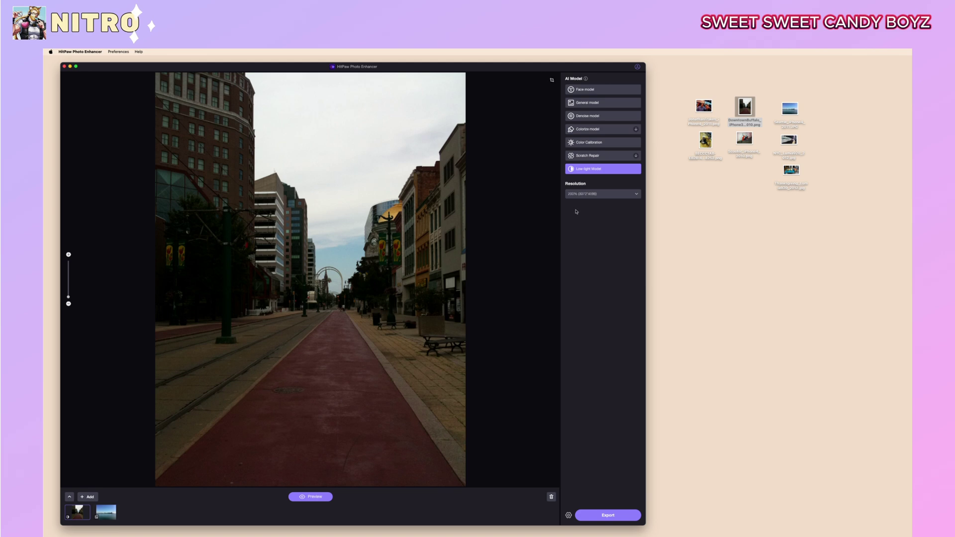
left_click(311, 497)
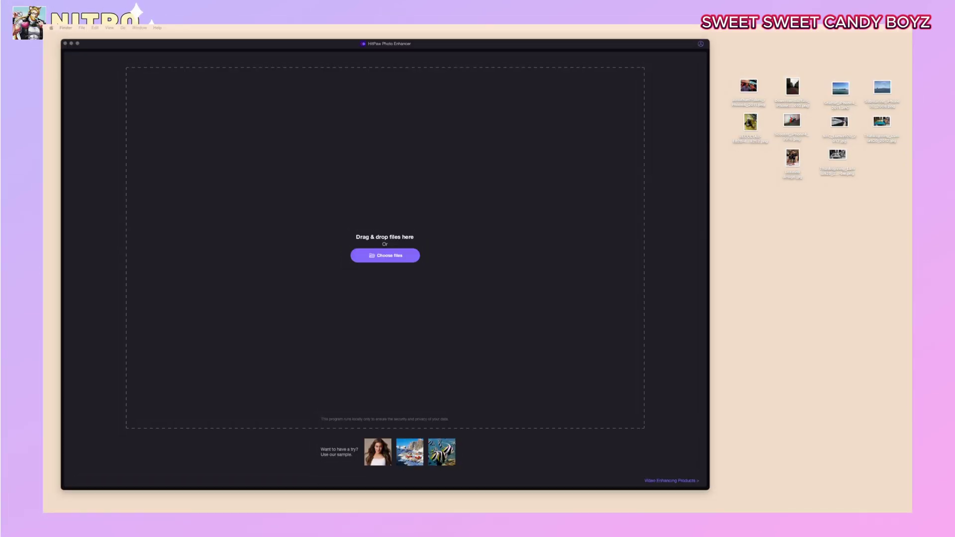
Load the Thanksgiving photo, choose the Colorize model, and set resolution to 200% (2880*1620).
left_click_drag(838, 155, 405, 222)
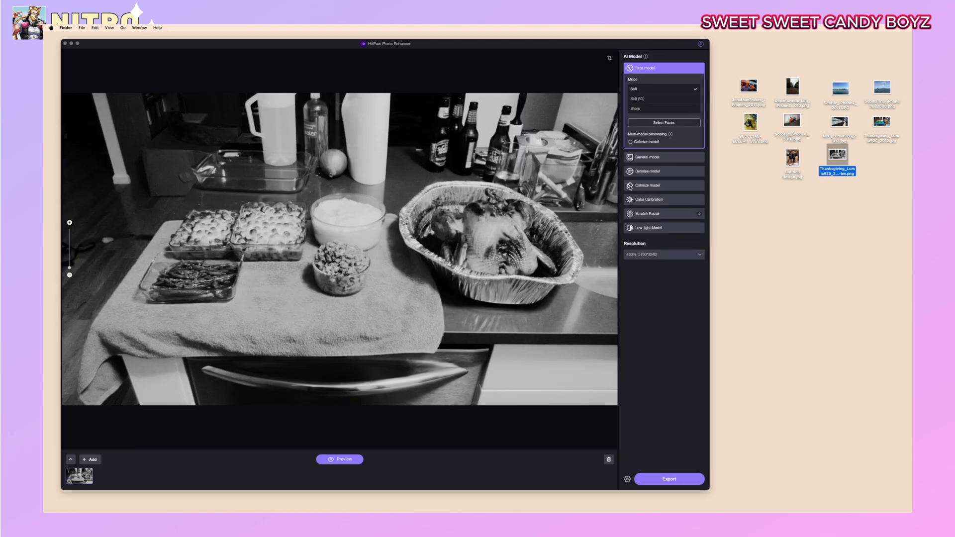
left_click(630, 186)
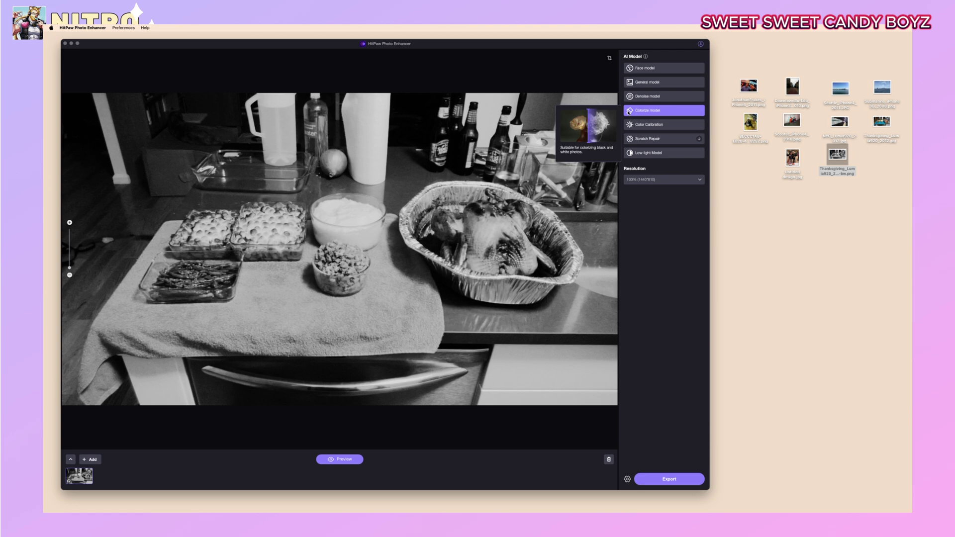
left_click(662, 179)
left_click(655, 201)
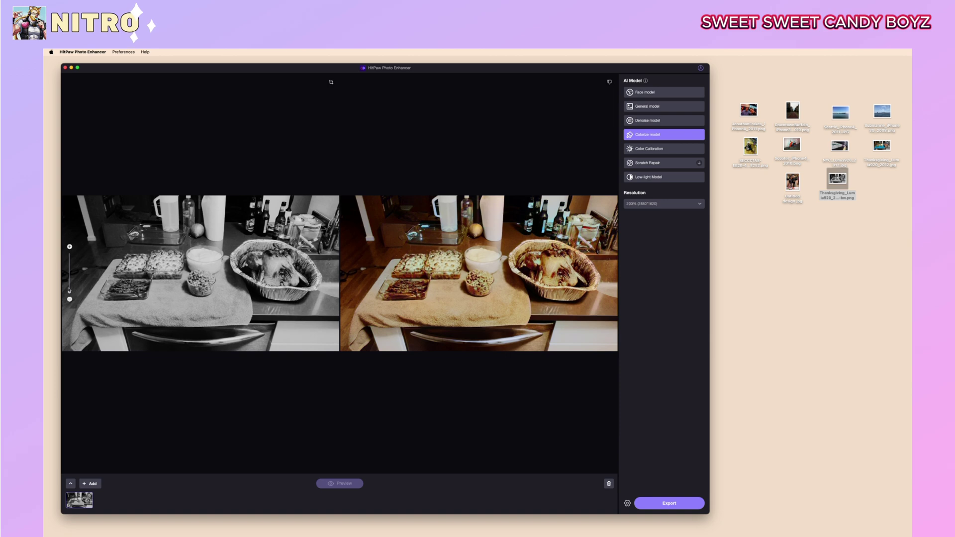
mouse_move(70, 293)
left_mouse_down()
mouse_move(70, 279)
mouse_move(74, 292)
left_mouse_up()
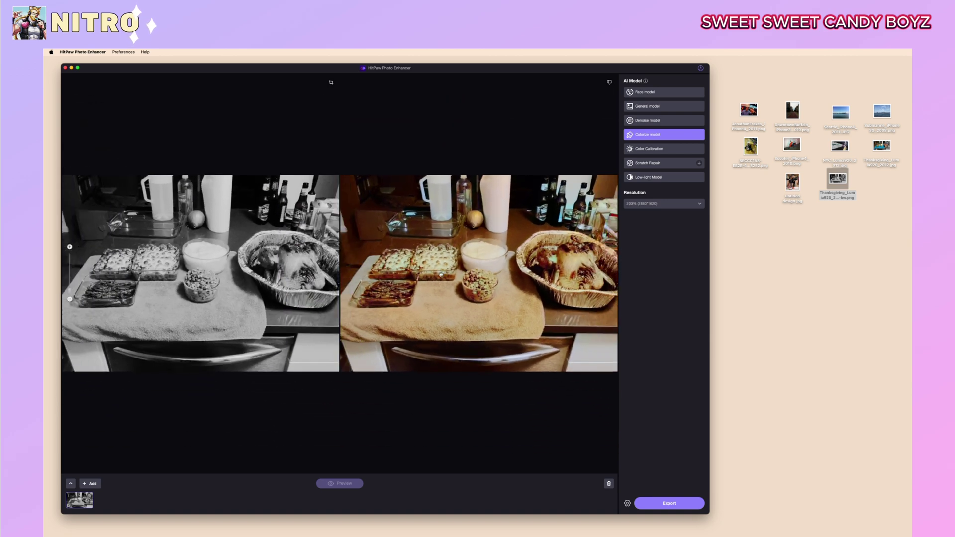
left_click_drag(440, 274, 404, 317)
left_click_drag(553, 355, 506, 298)
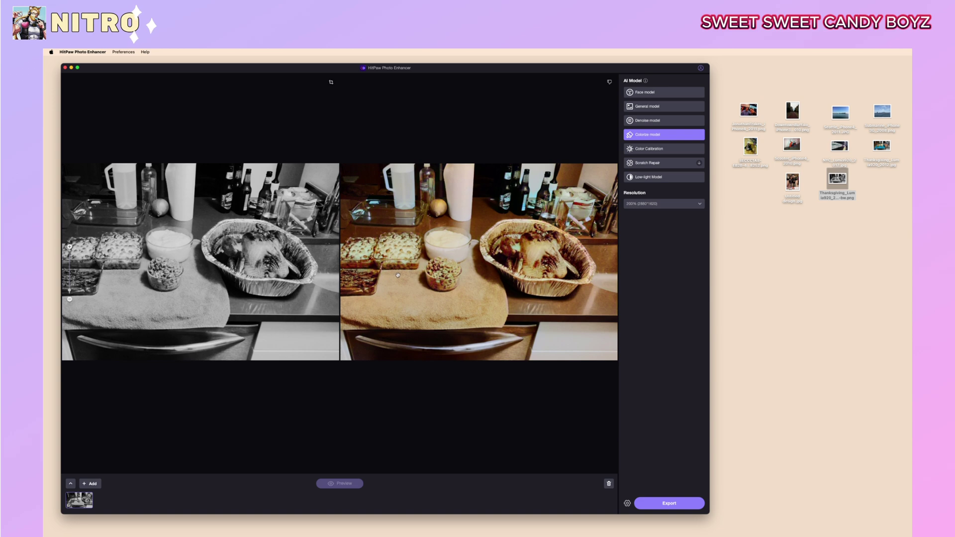
left_click_drag(404, 275, 509, 287)
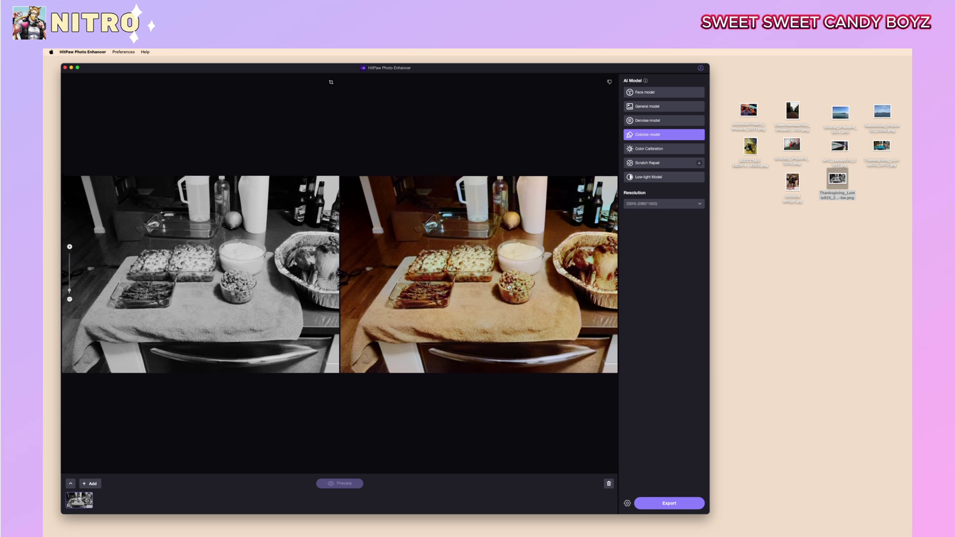